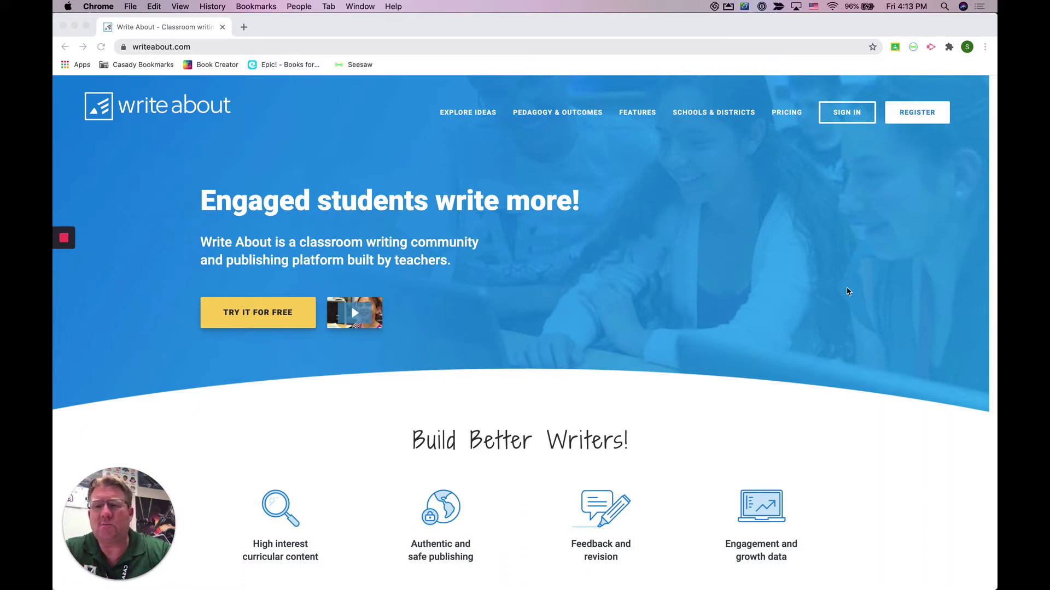
Step: Sign up as a student through Google and enter the teacher's class code
click(846, 112)
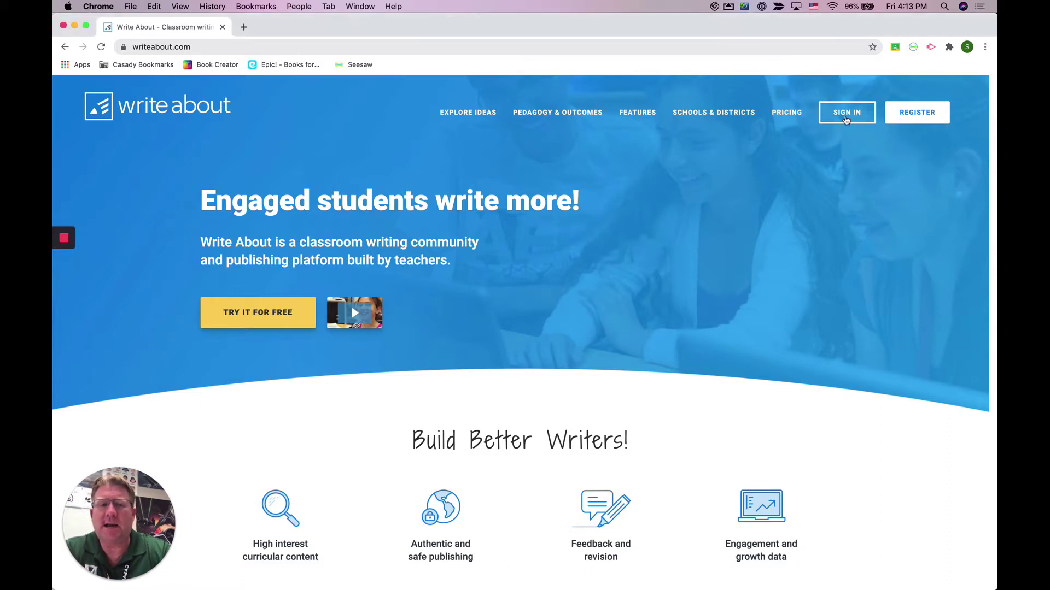
click(846, 114)
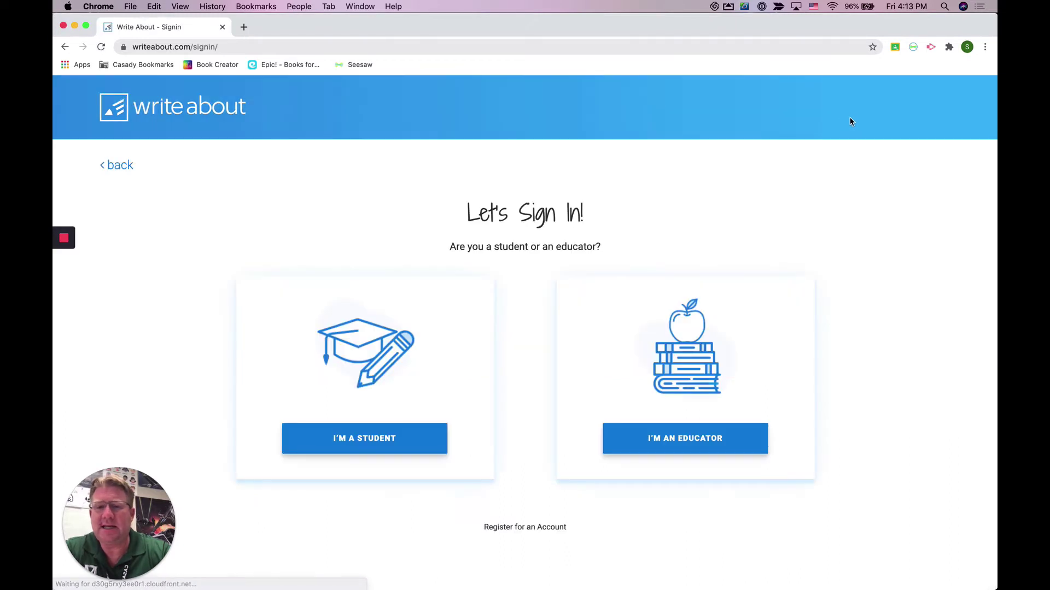
click(403, 445)
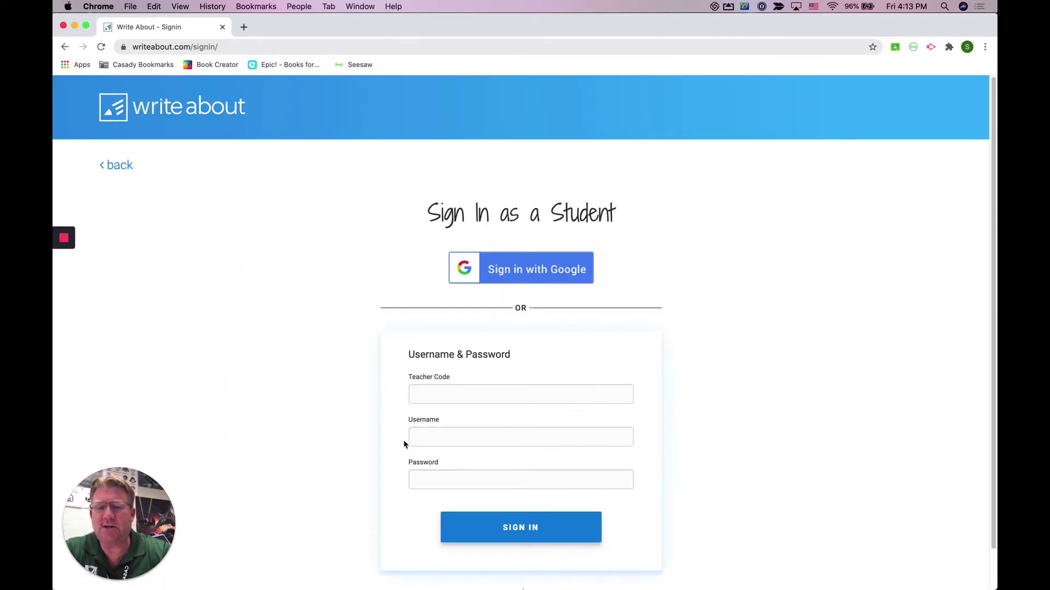
click(512, 267)
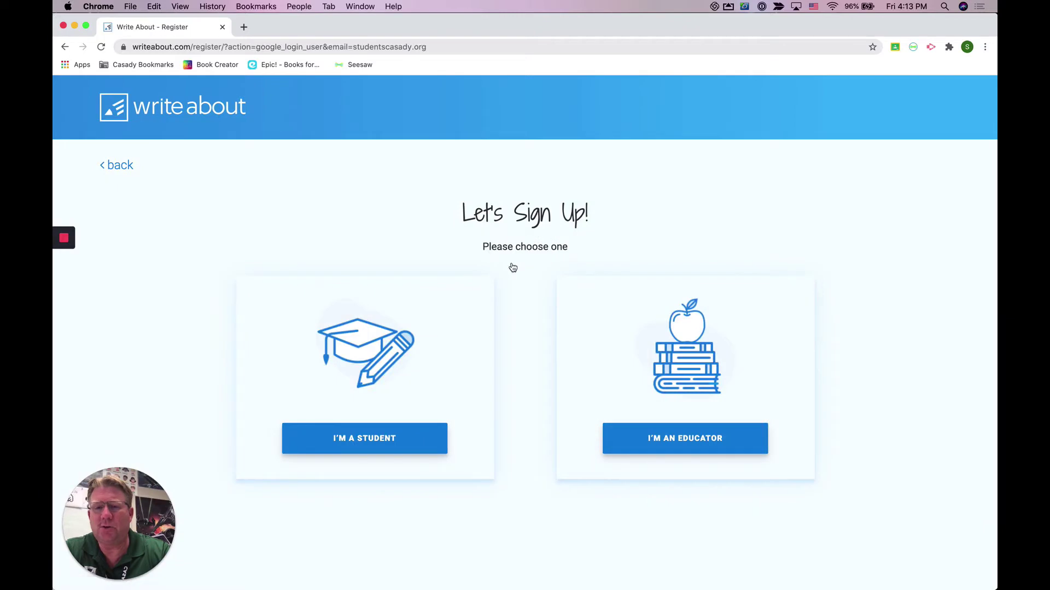
click(377, 438)
click(422, 263)
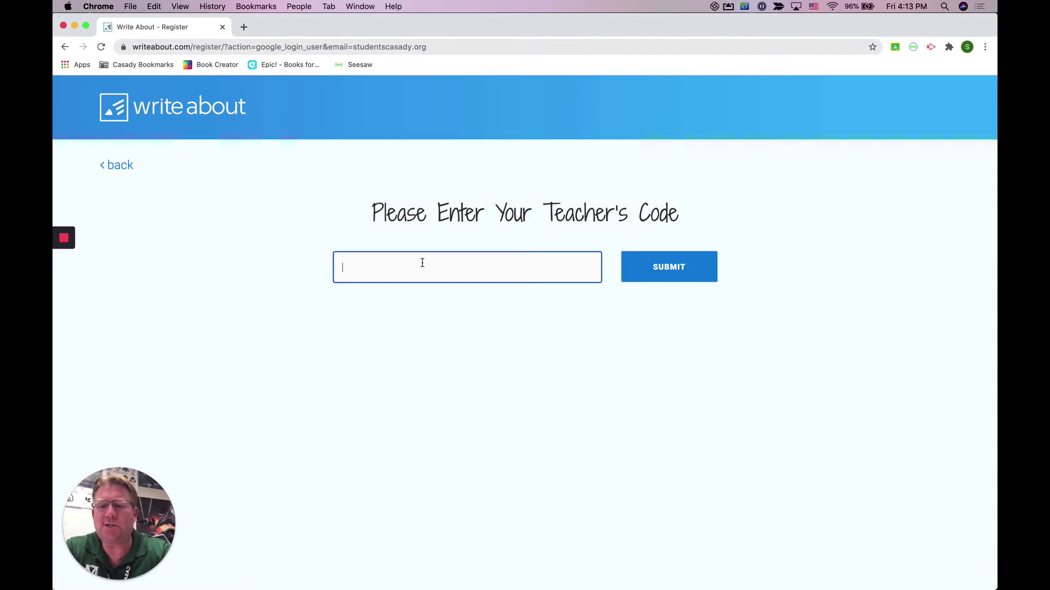
text(code)
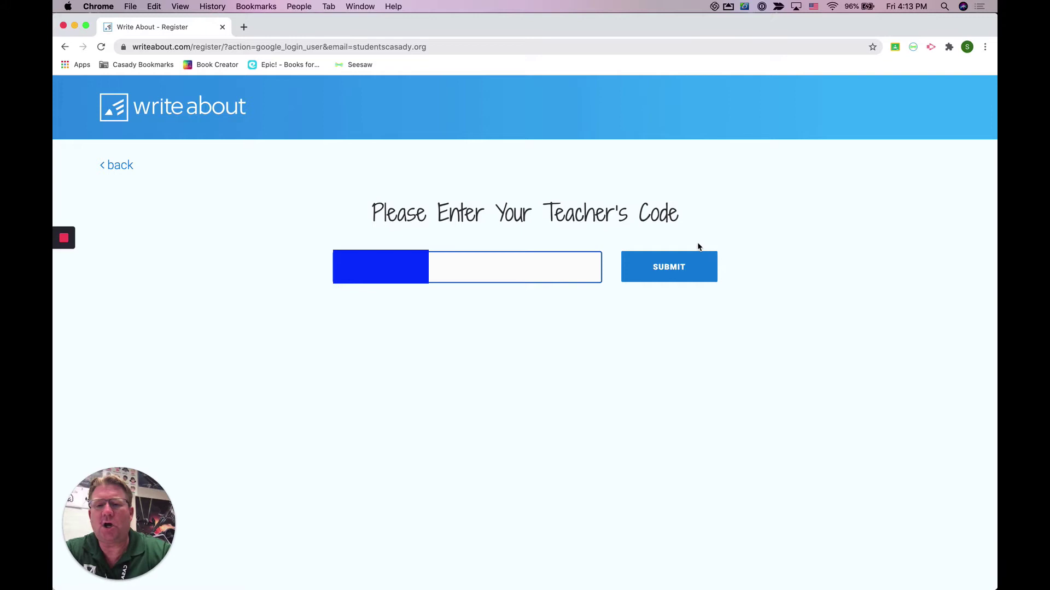
Step: Submit the teacher code, register with Google, check Classes, then start a new blank post
click(691, 268)
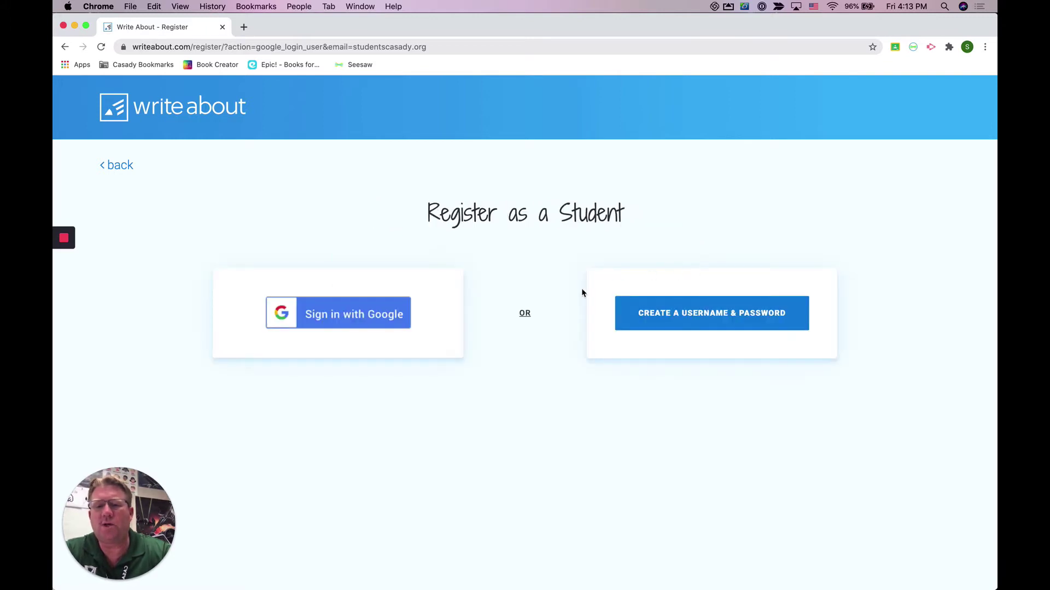
click(369, 319)
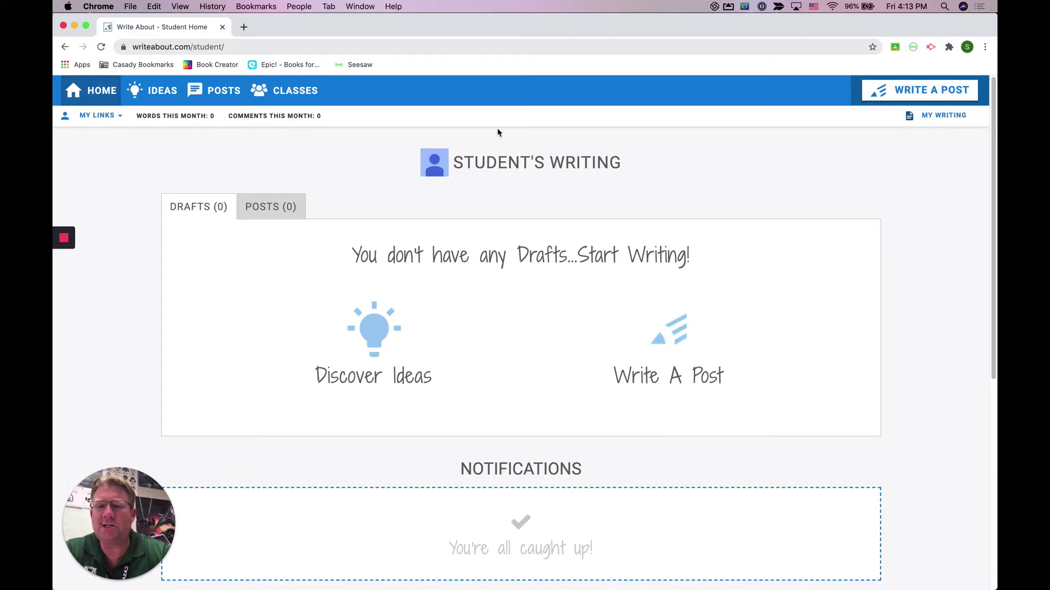
click(294, 93)
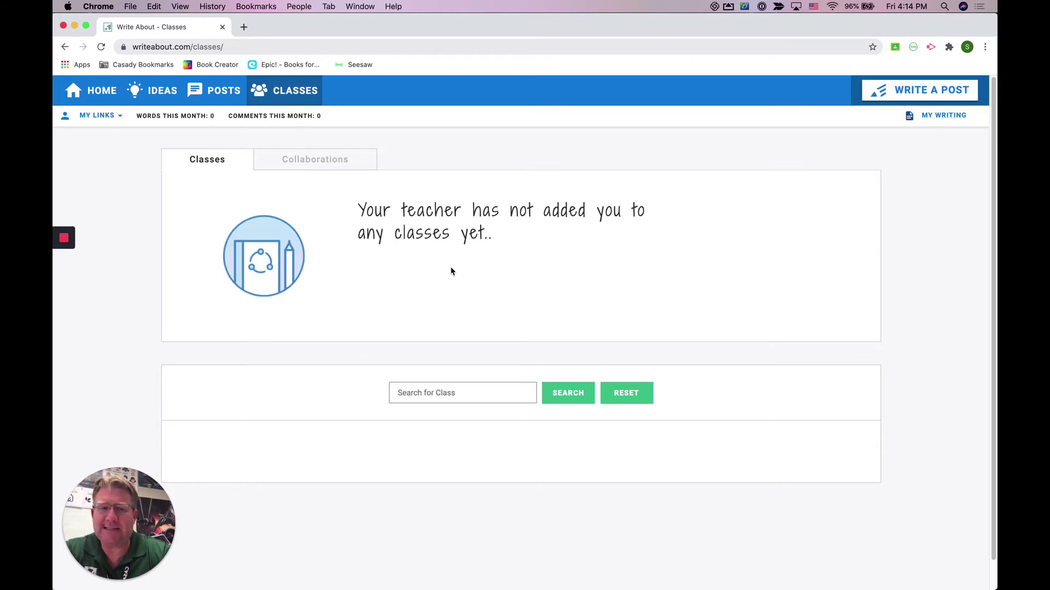
click(905, 94)
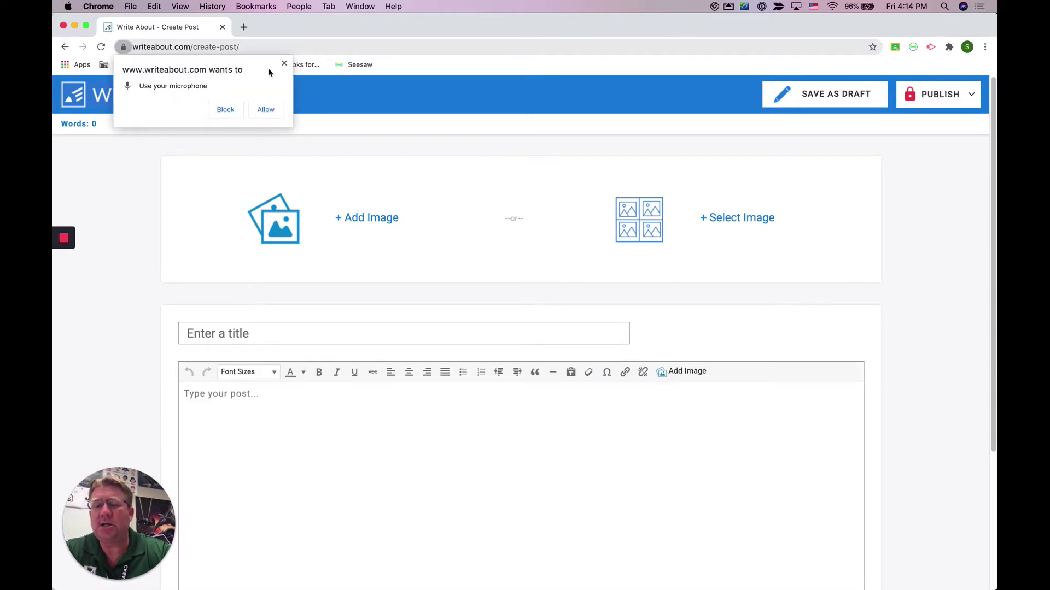
Step: Allow microphone access, look over the blank editor, and reveal the Teacher, Class and Public publish options
click(266, 110)
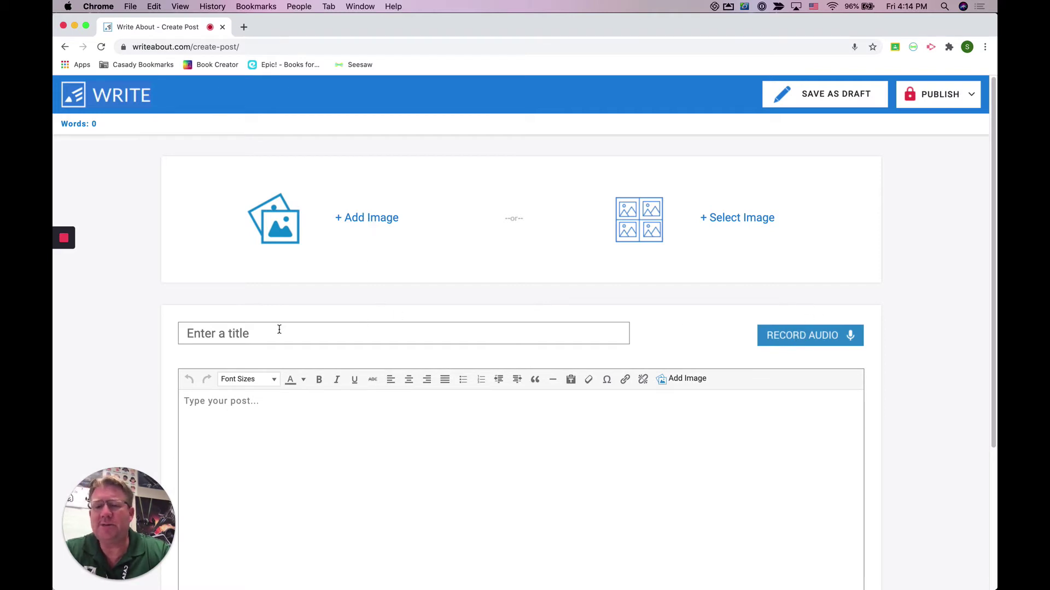
scroll(232, 290, down, 1)
scroll(316, 370, down, 3)
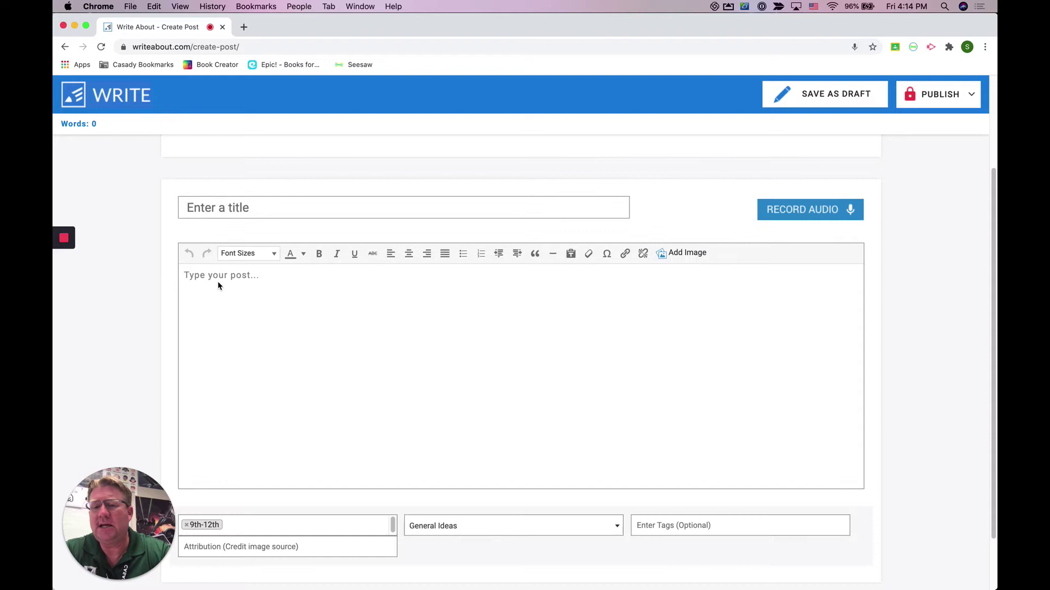
scroll(295, 436, down, 2)
scroll(293, 387, up, 5)
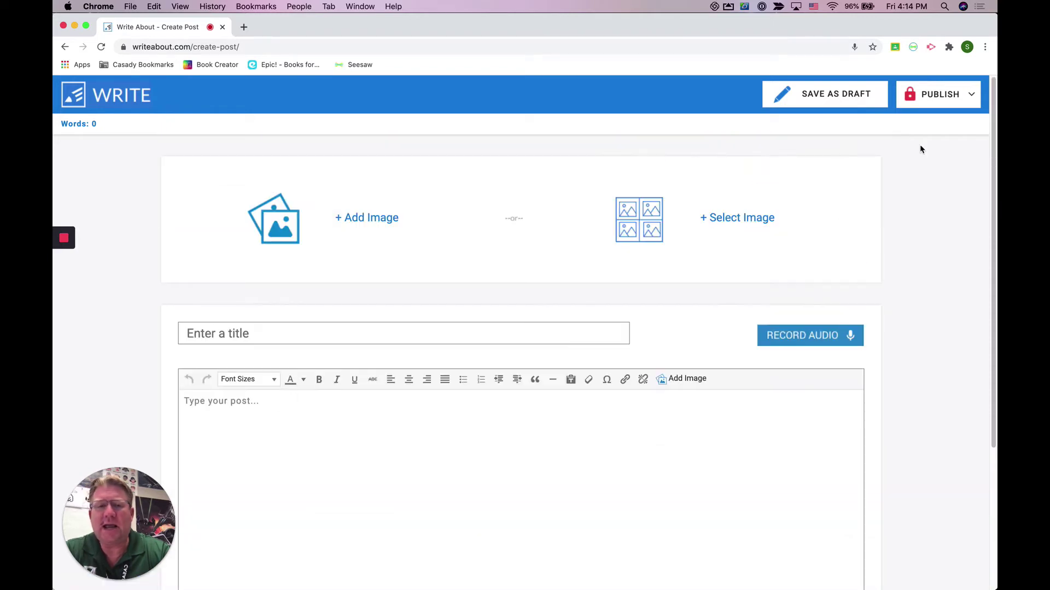
click(949, 98)
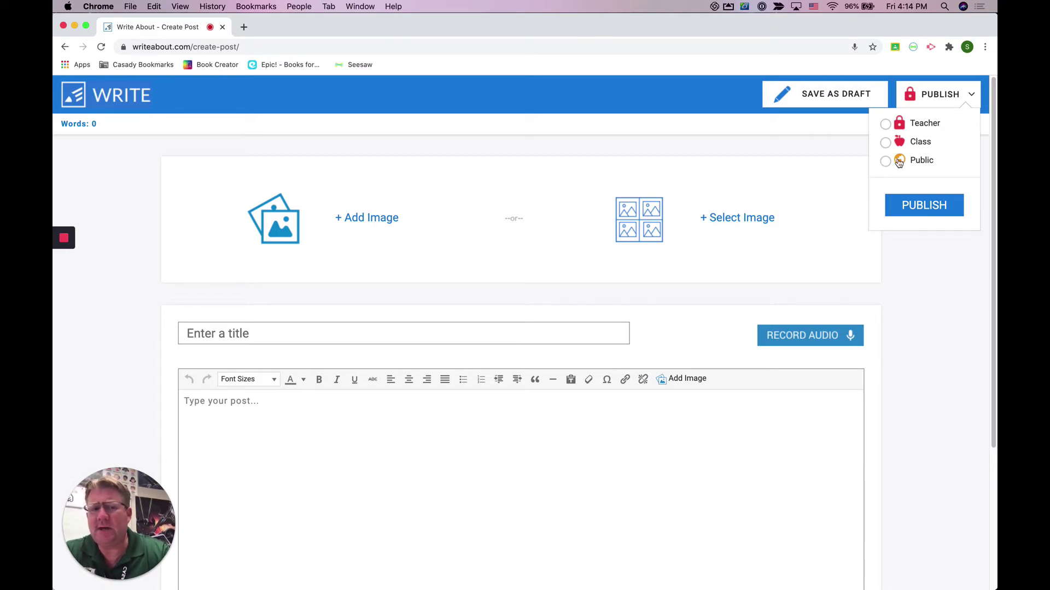
Step: Close the publish choices and return to Student Home, which shows zero drafts and zero posts
click(910, 252)
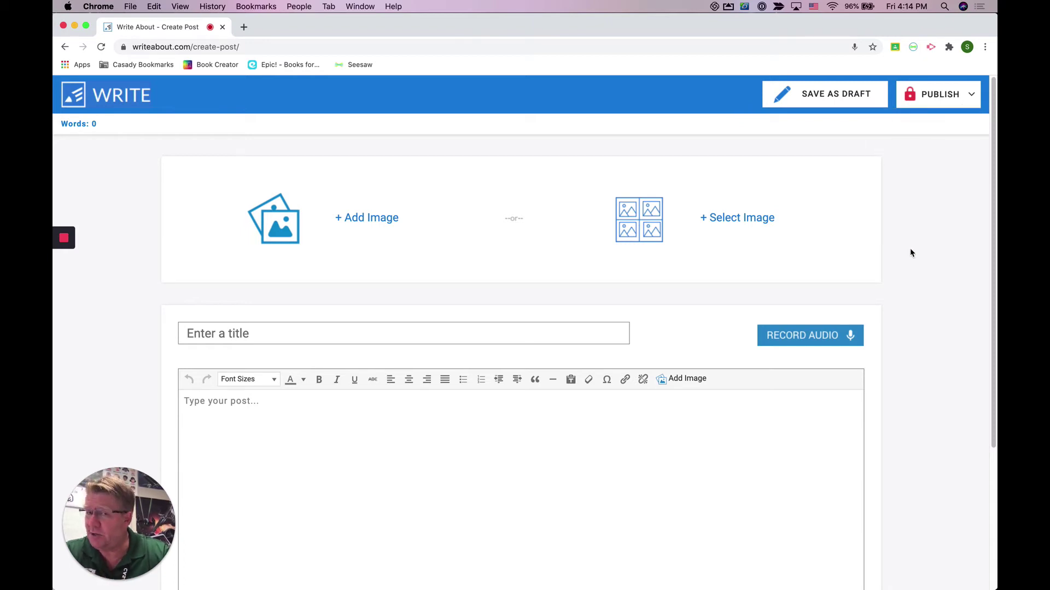
click(103, 99)
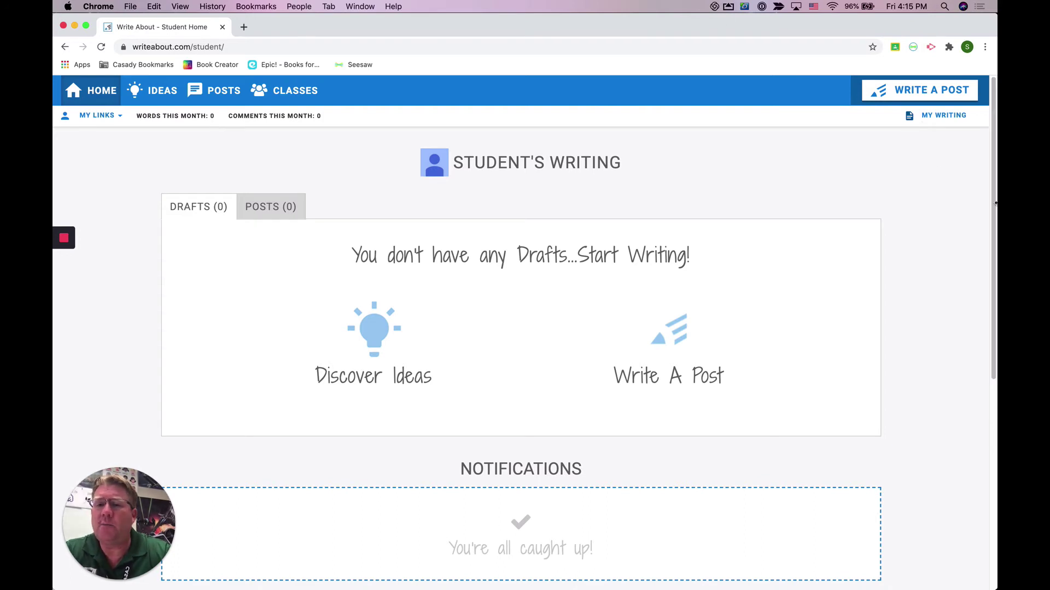
Step: Browse the Posts feed and switch to the School view, which says the class has no school
click(231, 97)
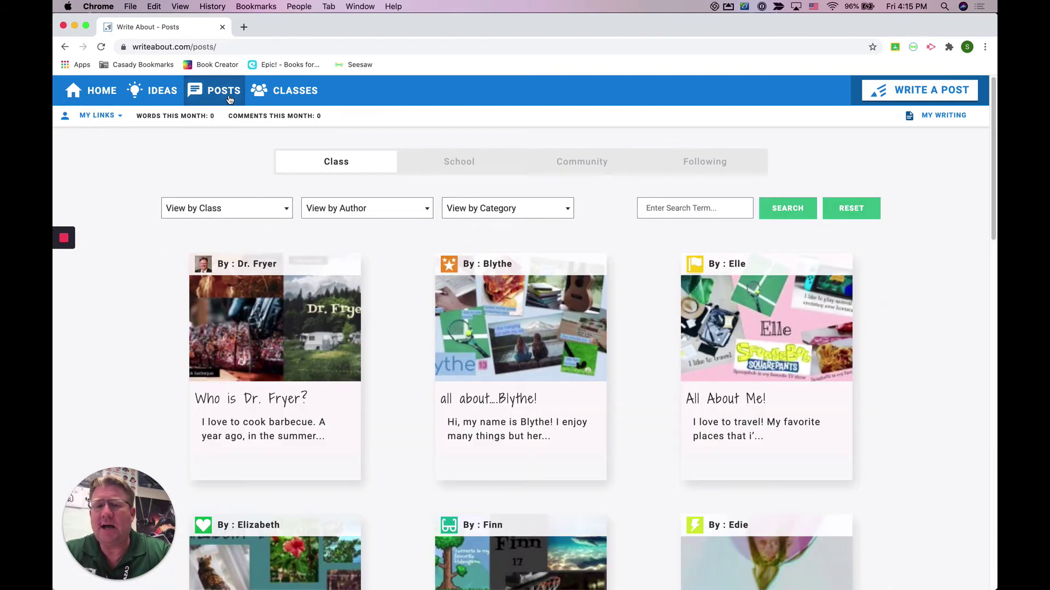
mouse_move(594, 349)
scroll(888, 385, down, 10)
scroll(889, 384, up, 10)
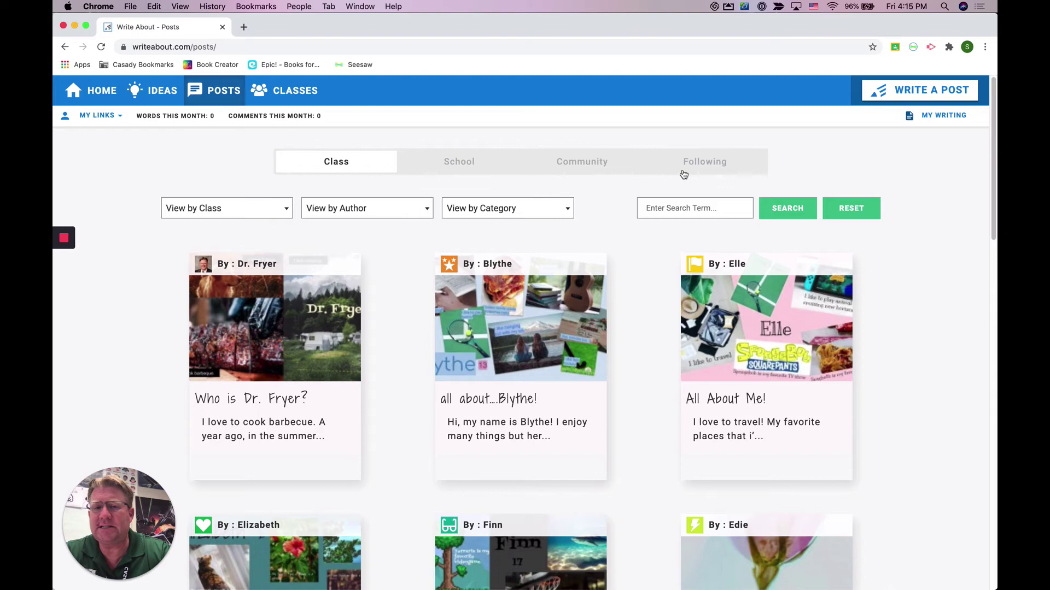
click(461, 165)
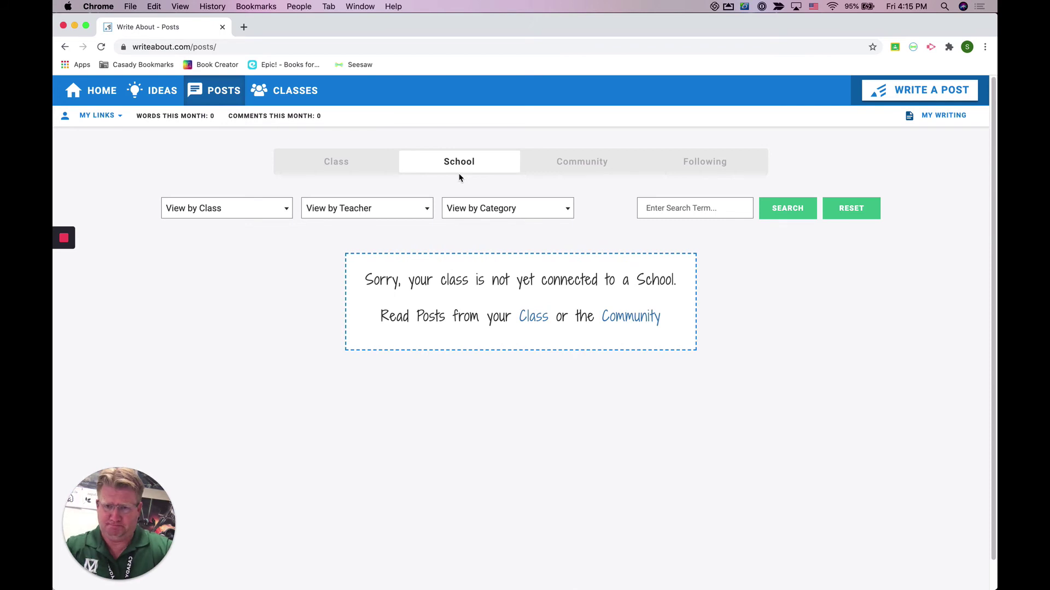
Step: Switch the Posts feed to Community to see public posts like 'Who is Dr. Fryer?'
click(581, 164)
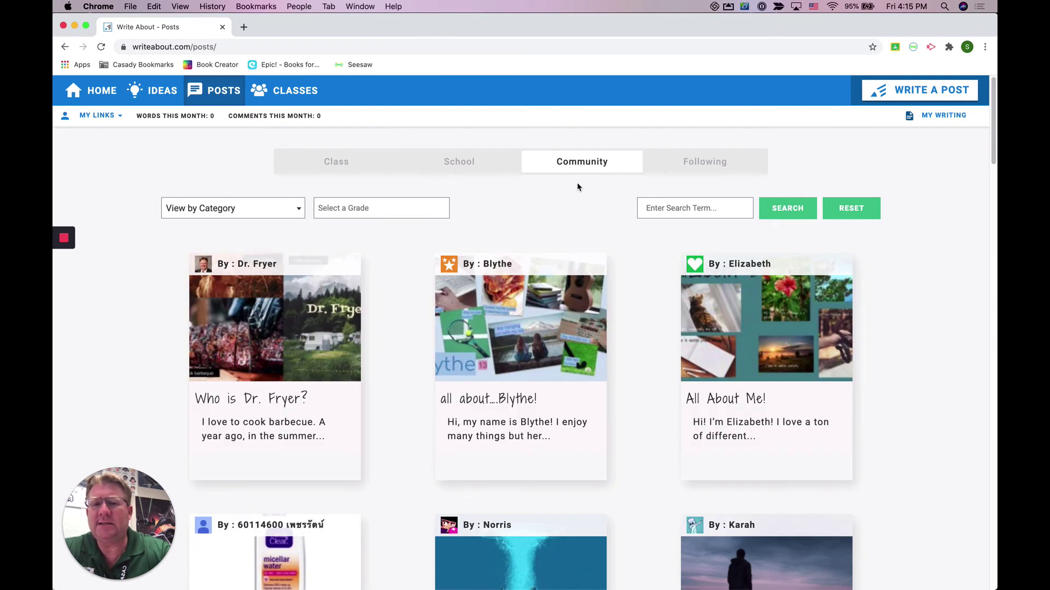
Step: Filter Community posts to Hobbies & Fun and browse results like 'Cooking' and 'One day on the Bay!!'
click(300, 216)
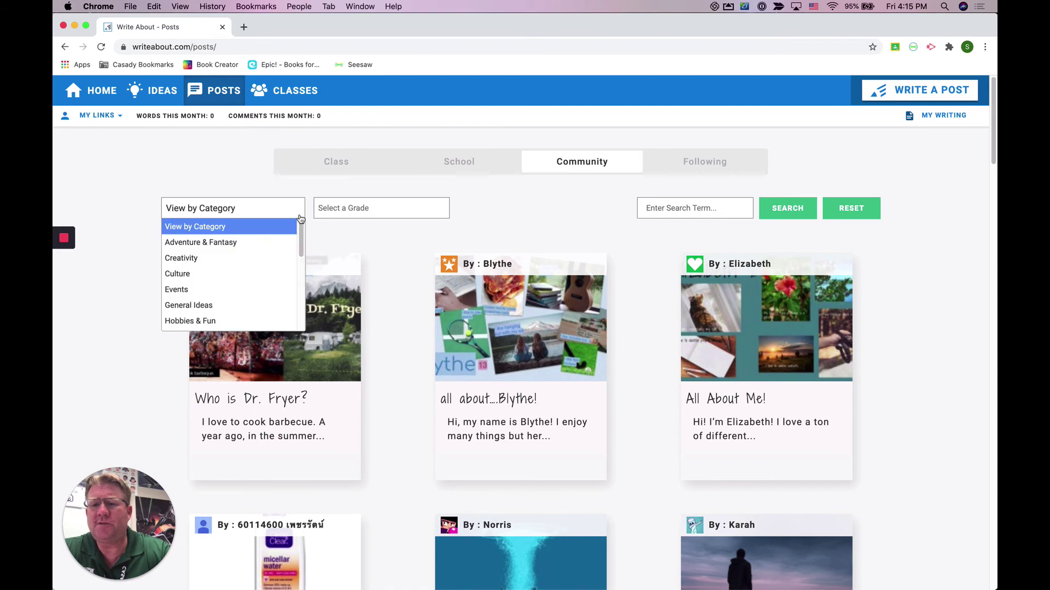
click(236, 322)
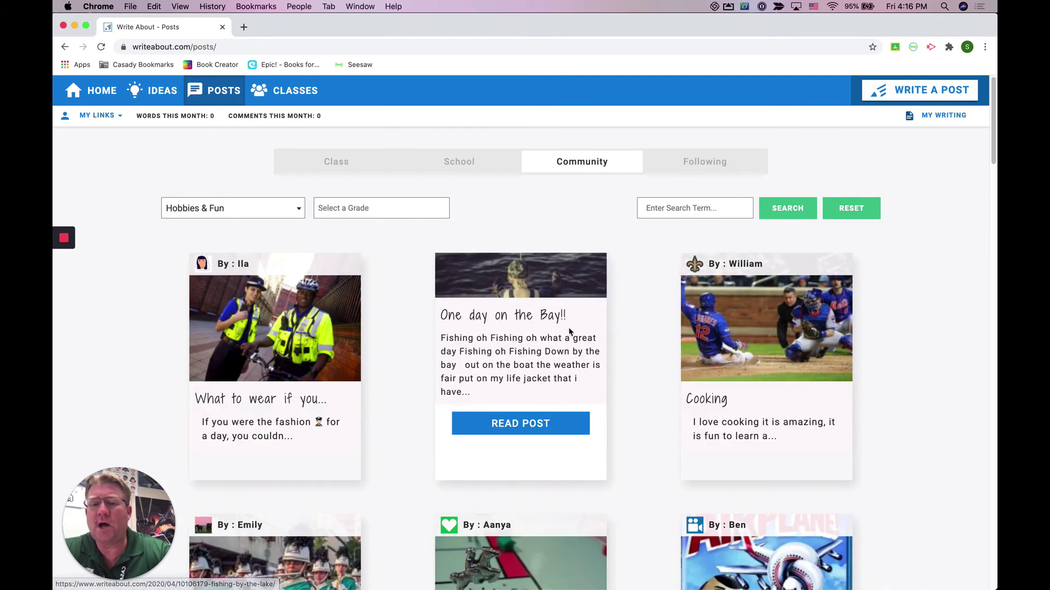
scroll(566, 328, down, 2)
scroll(563, 318, down, 3)
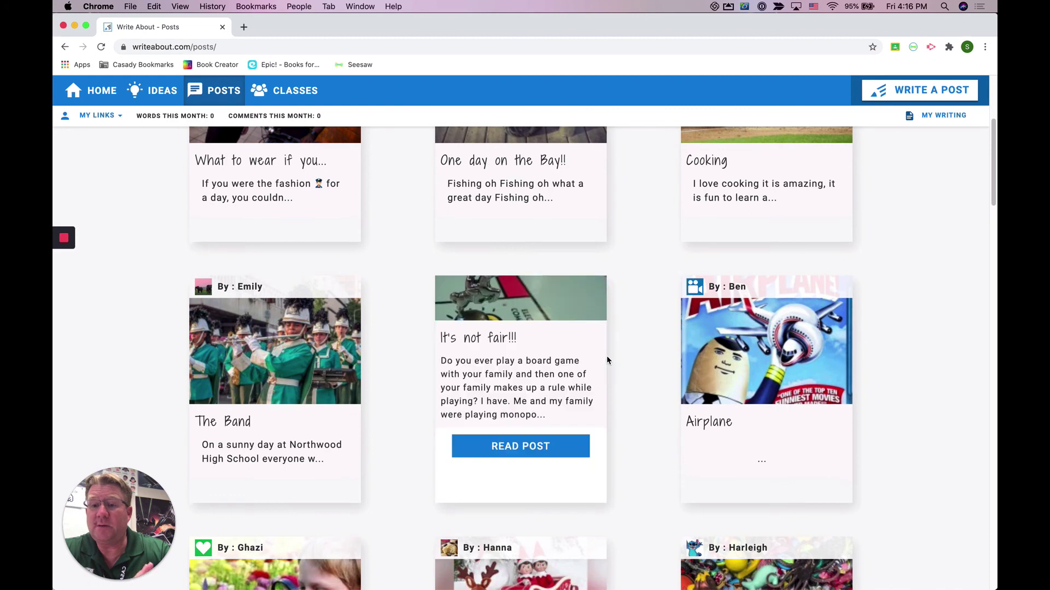
scroll(606, 358, up, 1)
scroll(606, 361, up, 4)
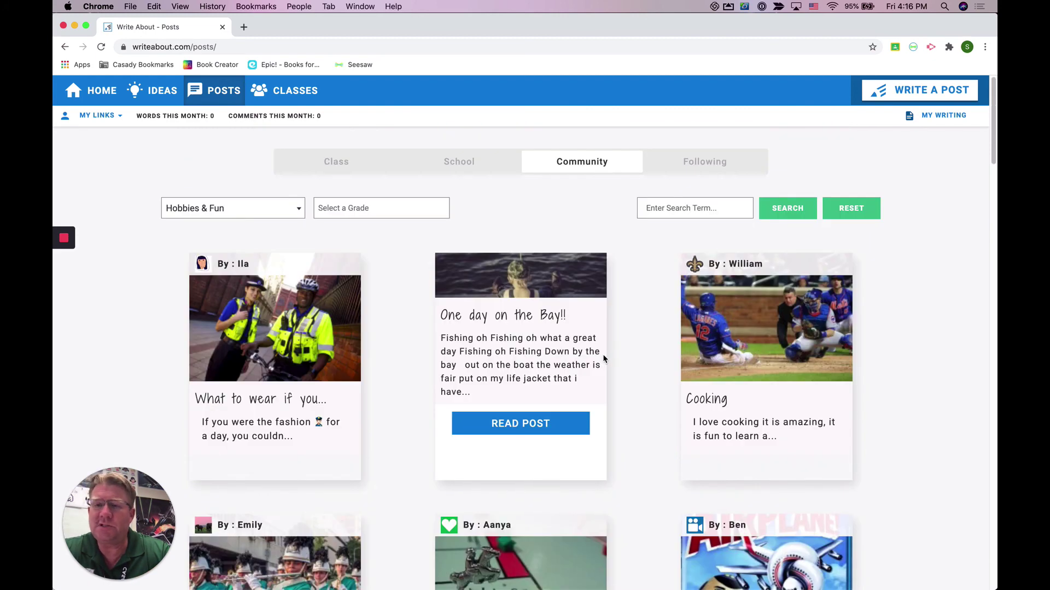
Step: Show Ideas prompts in the Creativity category, like 'Write a story about these unlikely friends.'
click(162, 97)
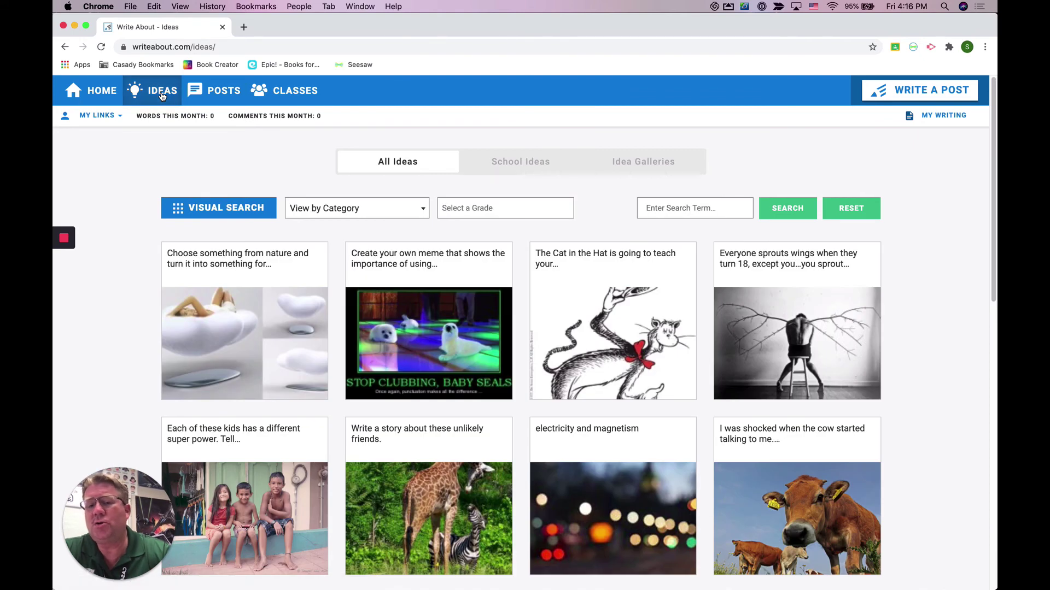
mouse_move(561, 360)
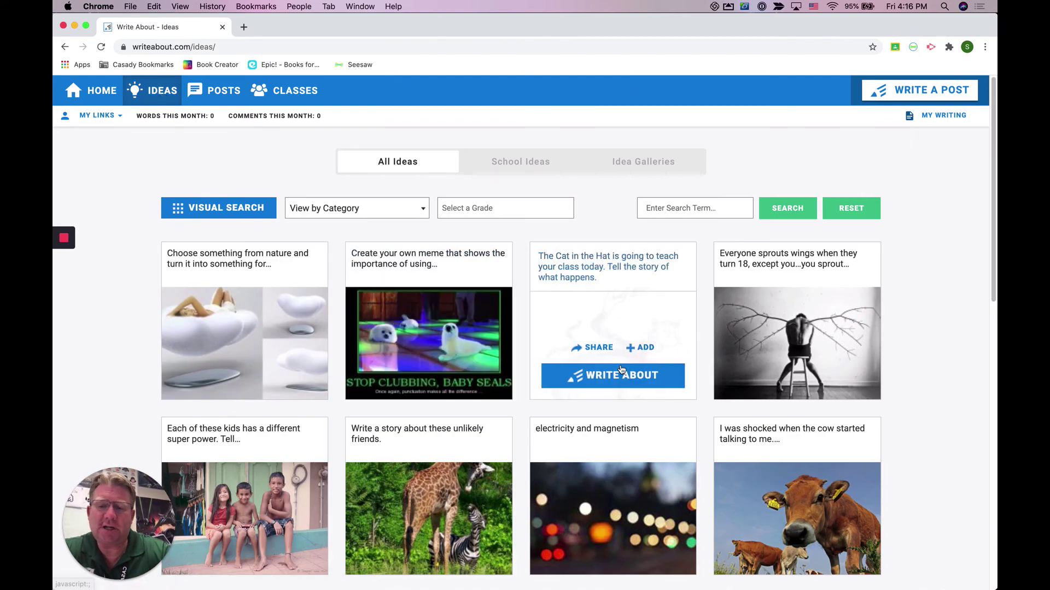
click(419, 215)
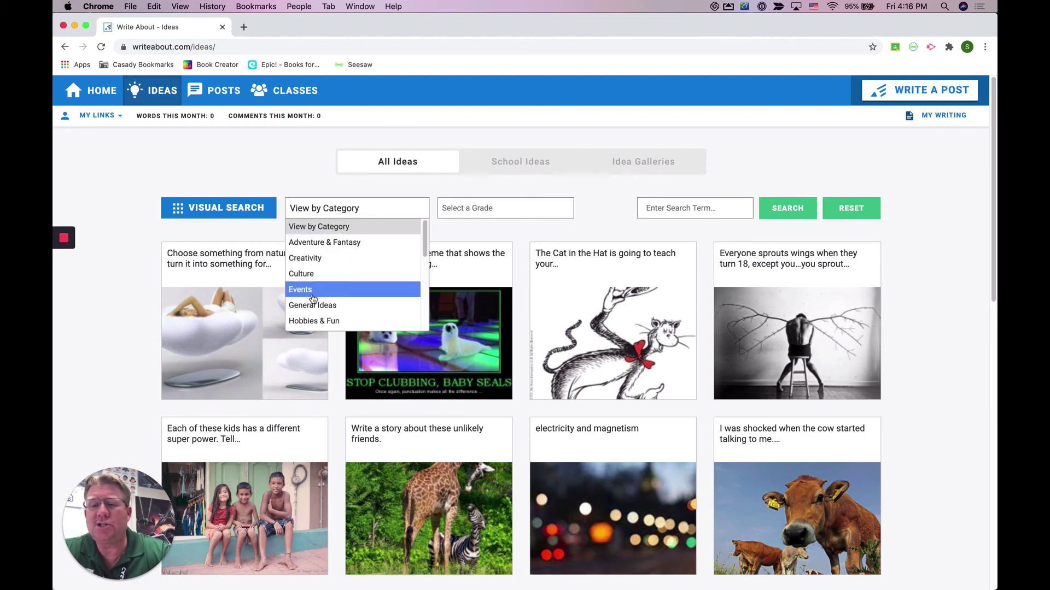
click(322, 263)
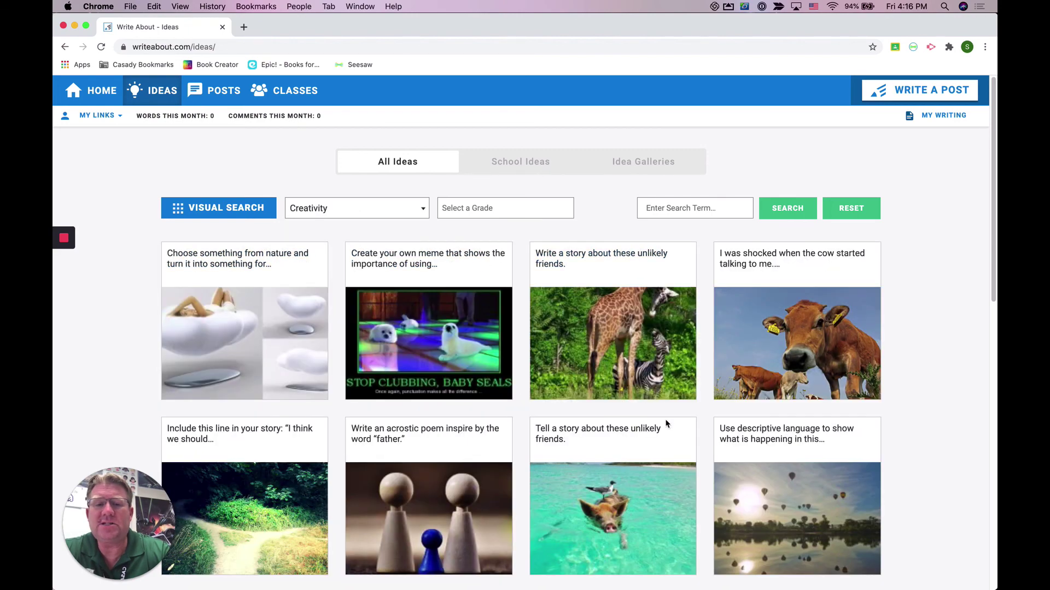
scroll(666, 425, down, 5)
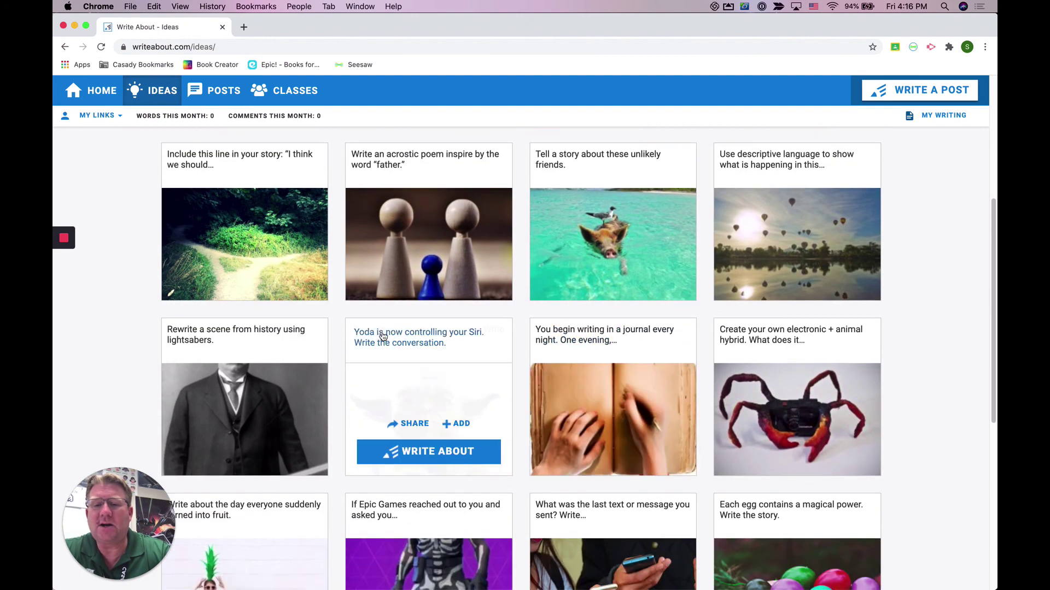
mouse_move(642, 457)
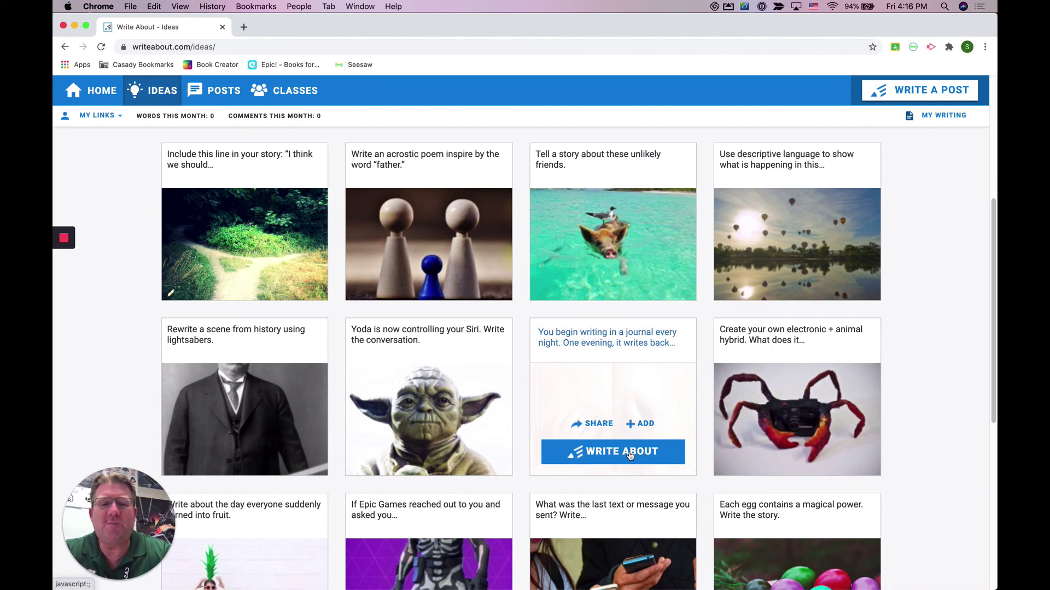
mouse_move(427, 398)
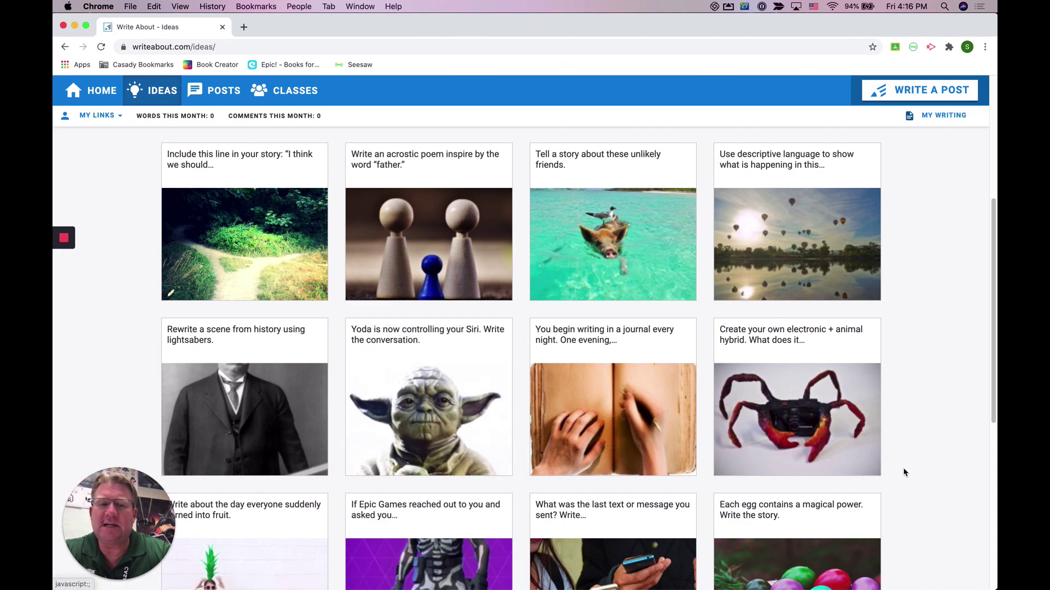
scroll(922, 474, up, 5)
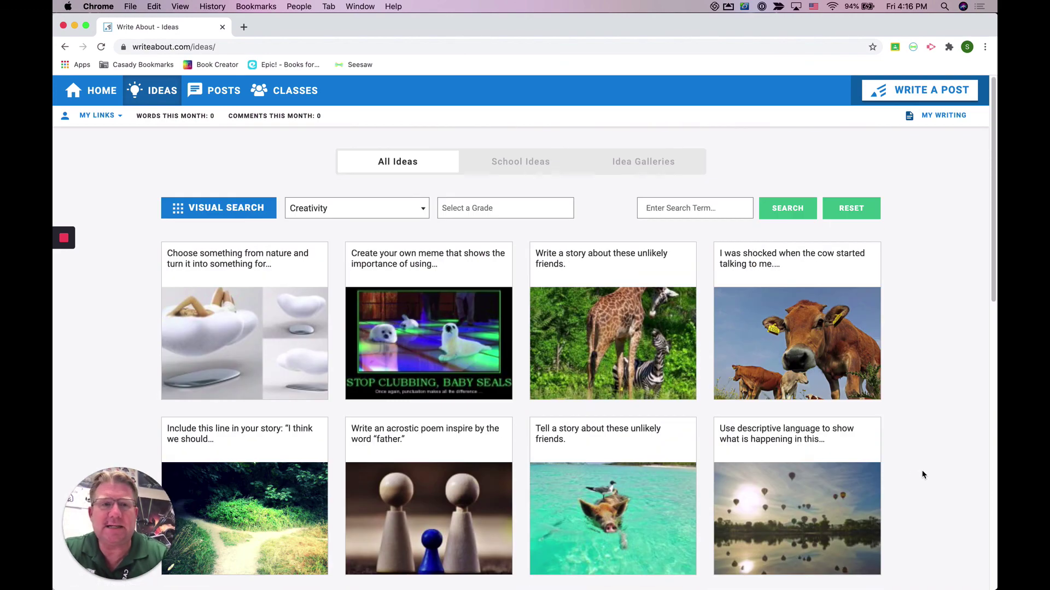